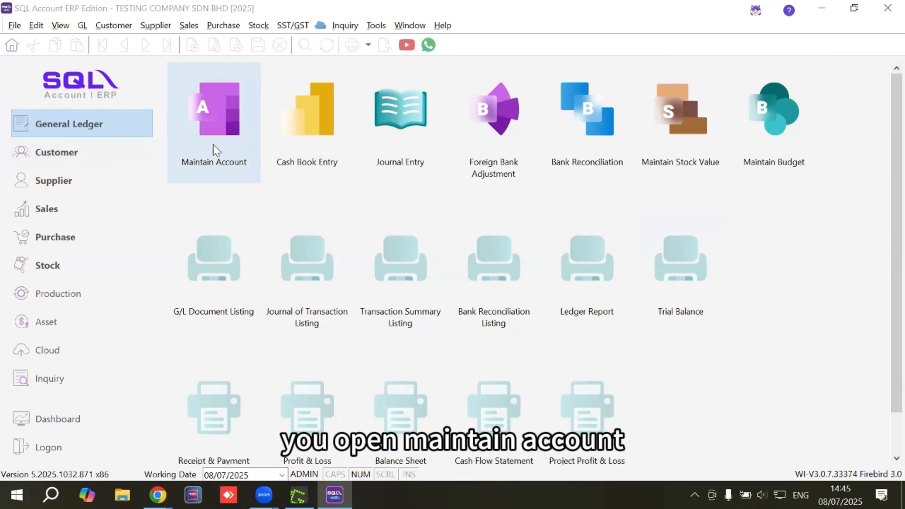
Open Maintain Account and look through the existing GL accounts from non-current assets to current liabilities
click(213, 138)
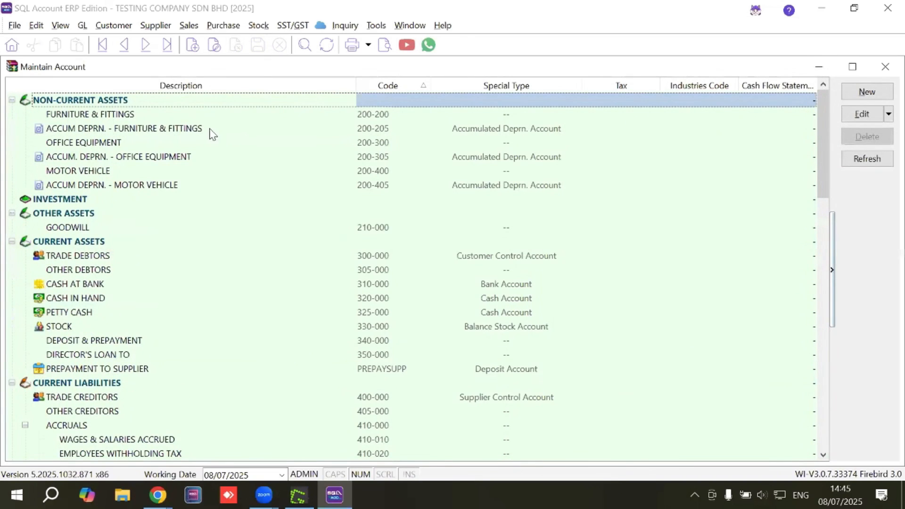
scroll(144, 153, down, 1)
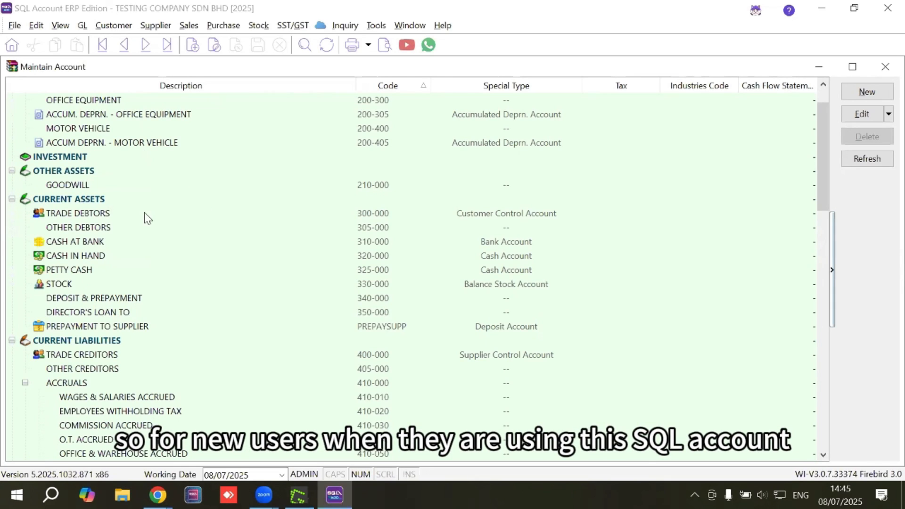
scroll(141, 237, up, 1)
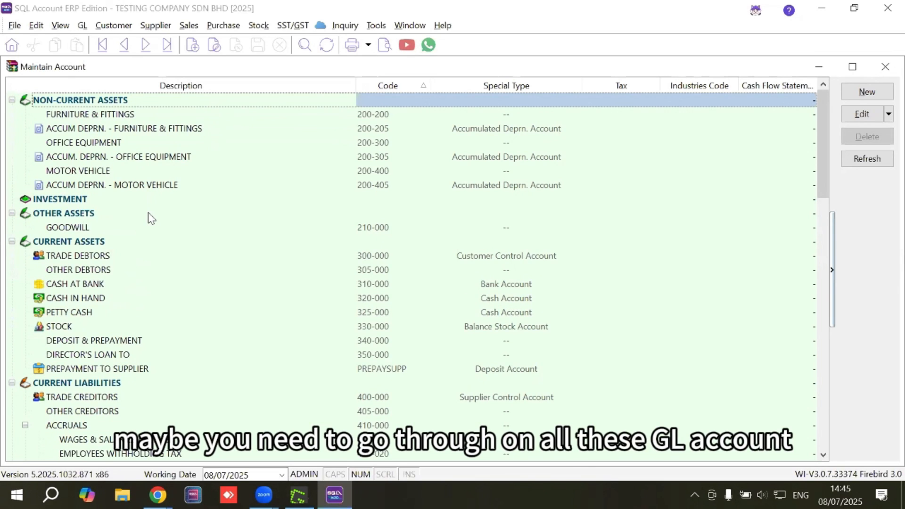
scroll(106, 222, down, 2)
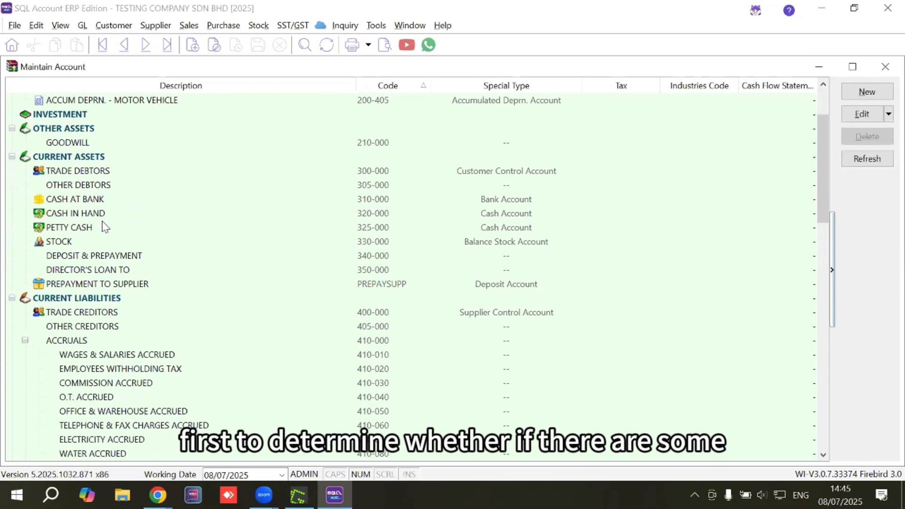
scroll(105, 227, down, 3)
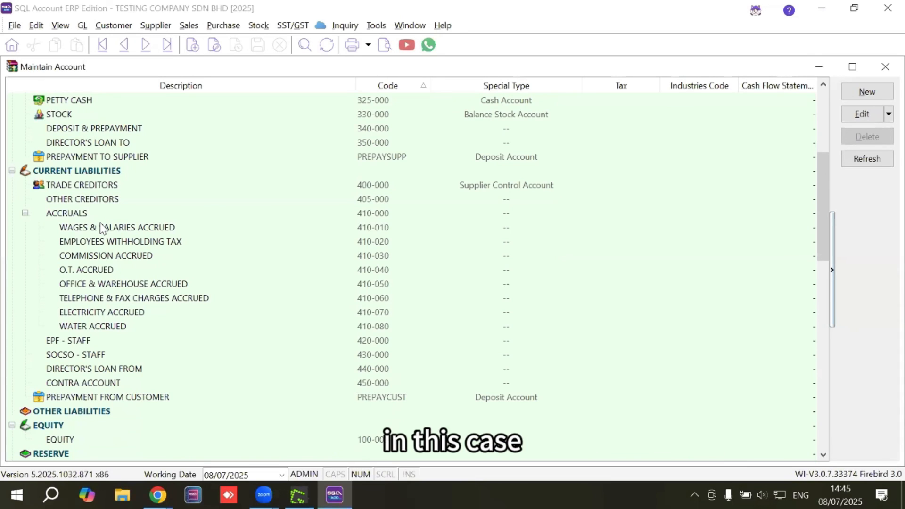
click(98, 230)
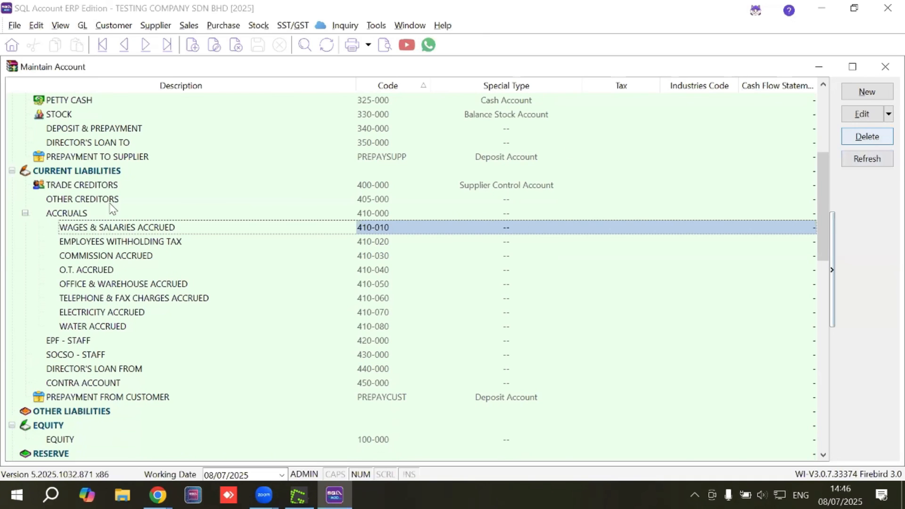
scroll(109, 243, down, 2)
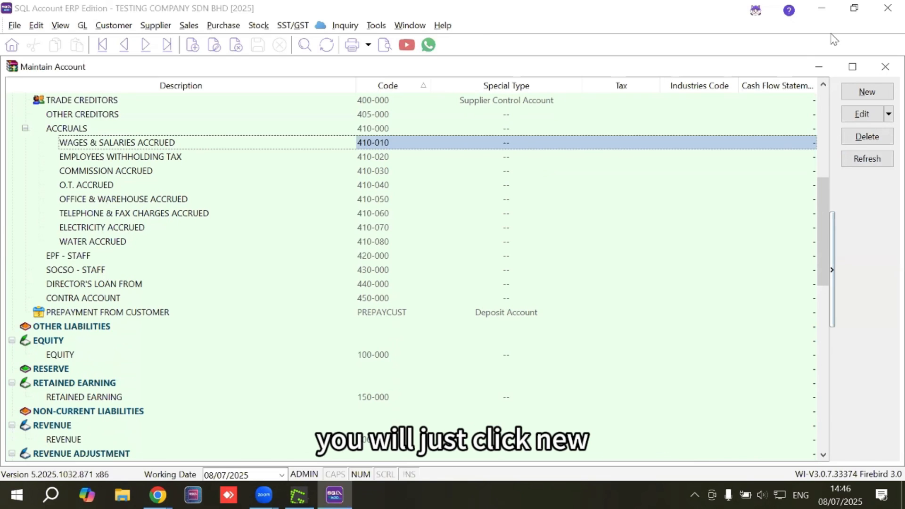
click(866, 91)
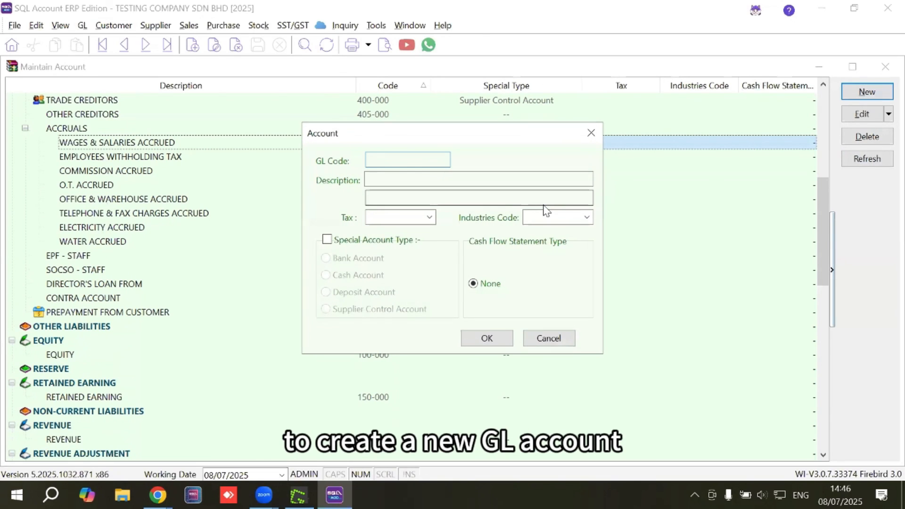
click(591, 133)
Start a new account under CASH AT BANK with GL code 310-001
drag(829, 217, 769, 148)
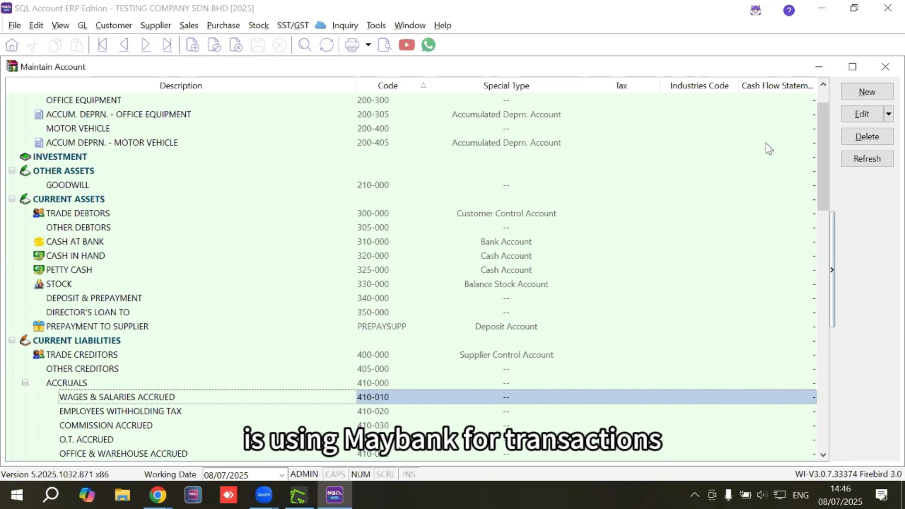
click(78, 243)
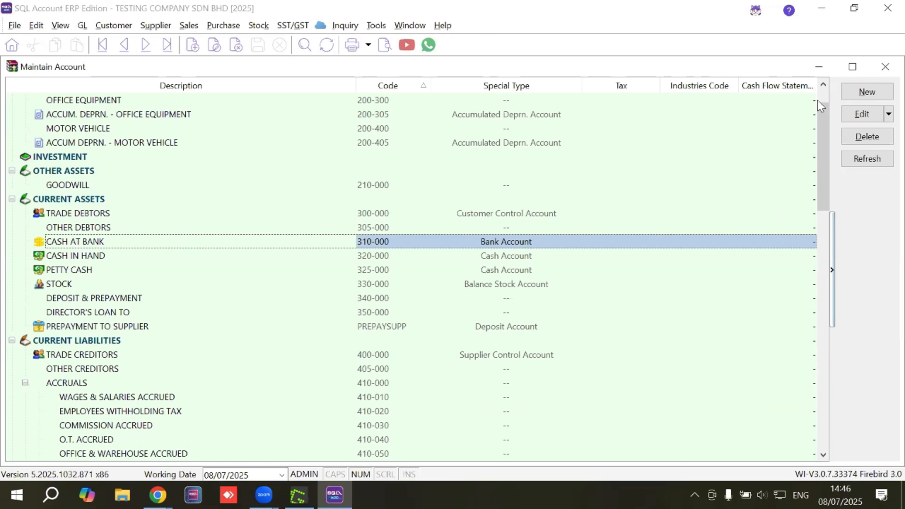
click(857, 94)
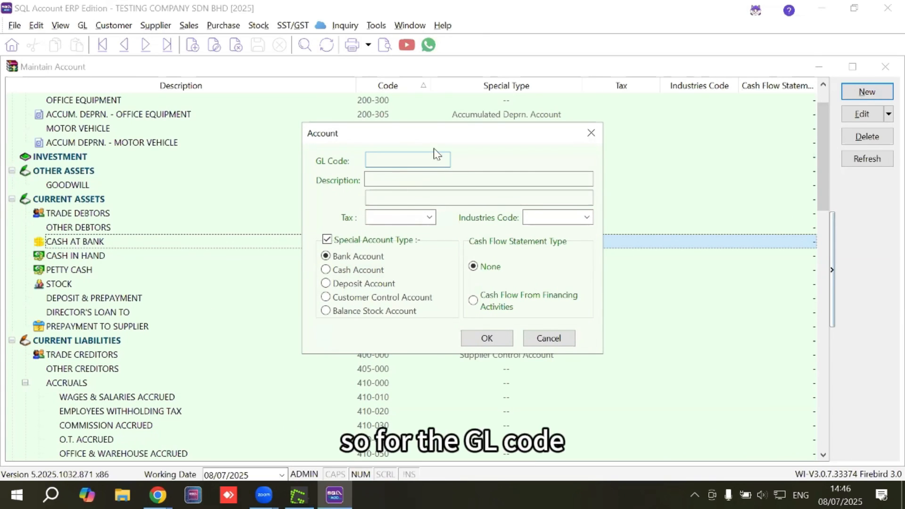
drag(401, 141, 497, 168)
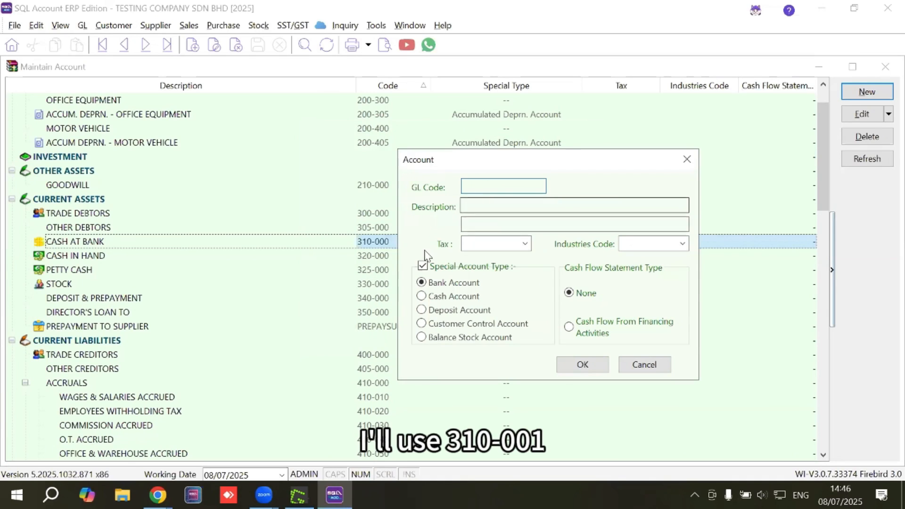
text(310-001)
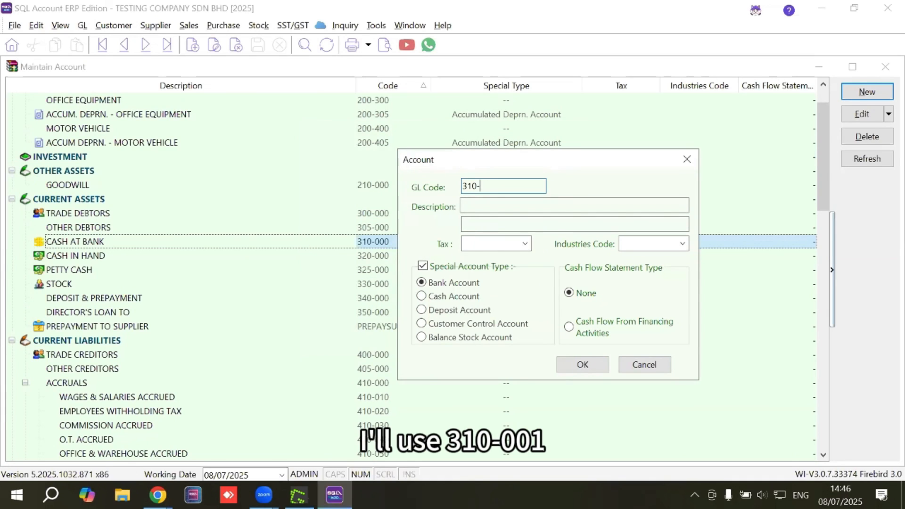
Describe the new account as MAYBANK followed by the bank account number, and save it as a Bank Account
click(489, 202)
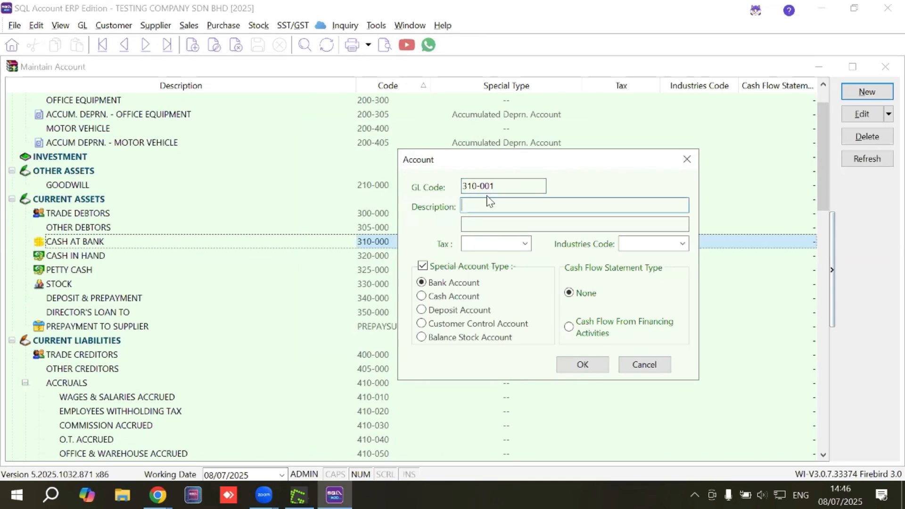
key(Caps_Lock)
text(MAYBAM)
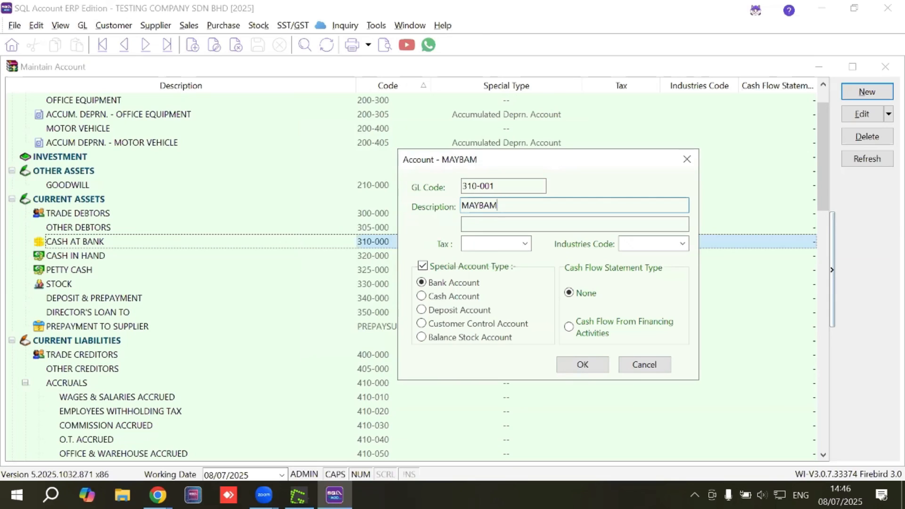
key(BackSpace)
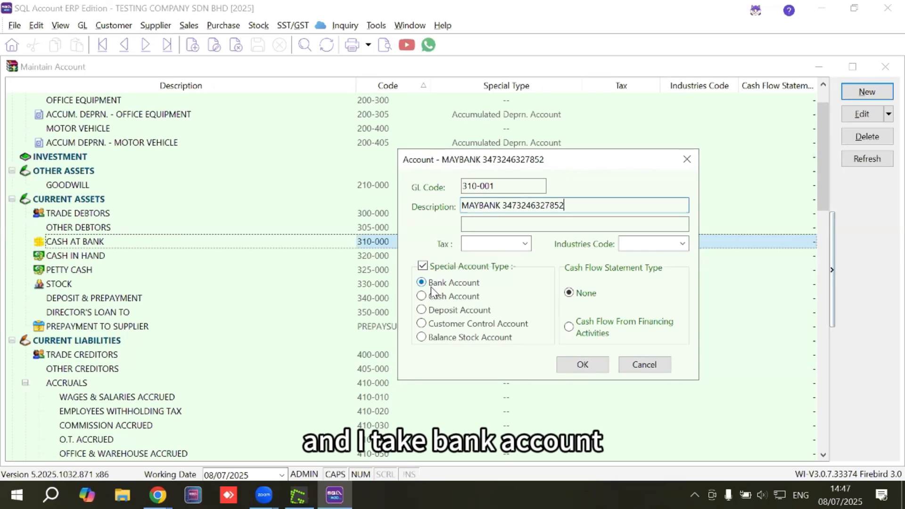
click(563, 367)
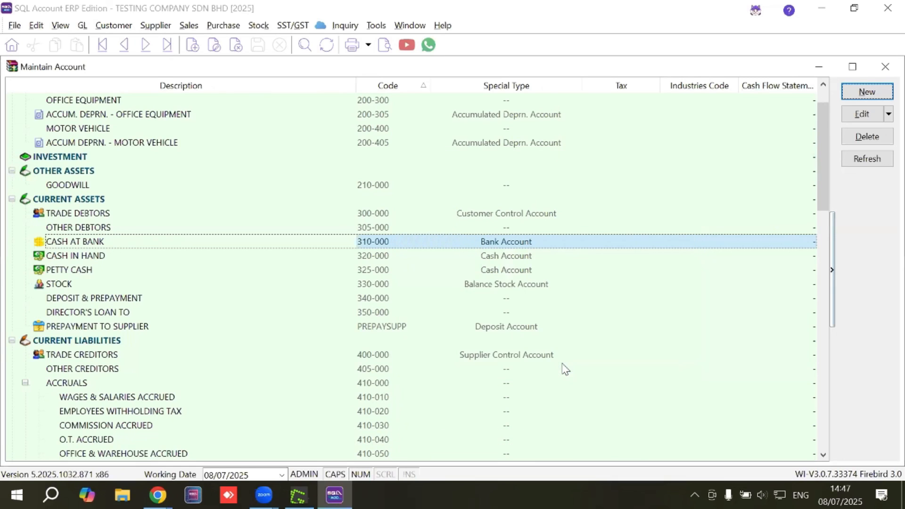
click(171, 258)
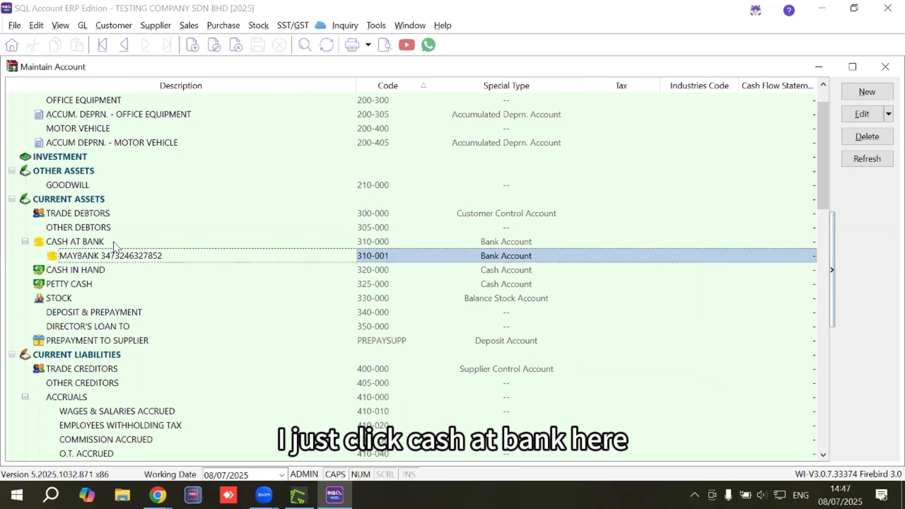
Add another Bank Account under CASH AT BANK with GL code 310-002, described as UOB BANK followed by its account number
click(87, 243)
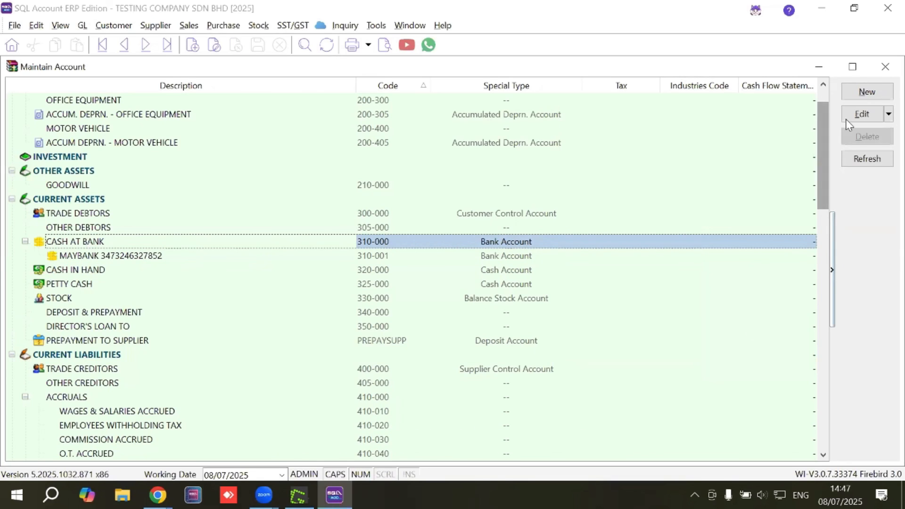
click(863, 95)
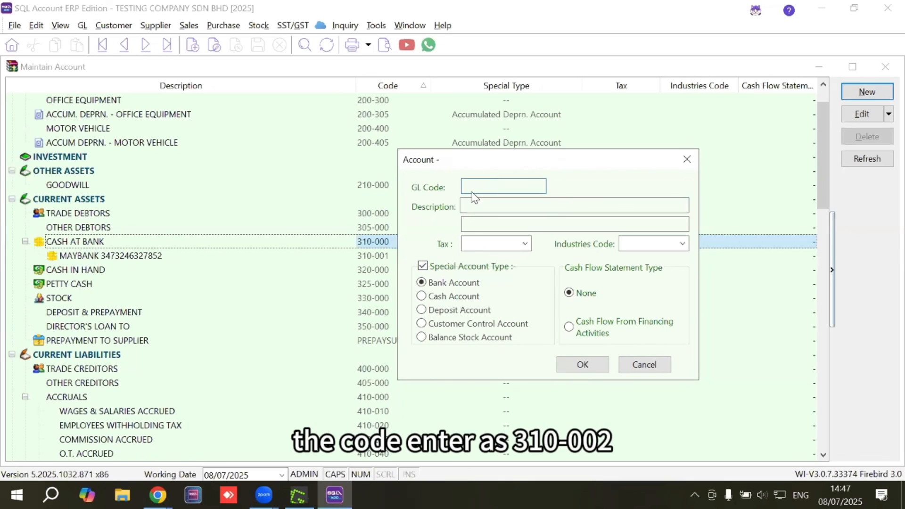
text(310-002)
click(504, 205)
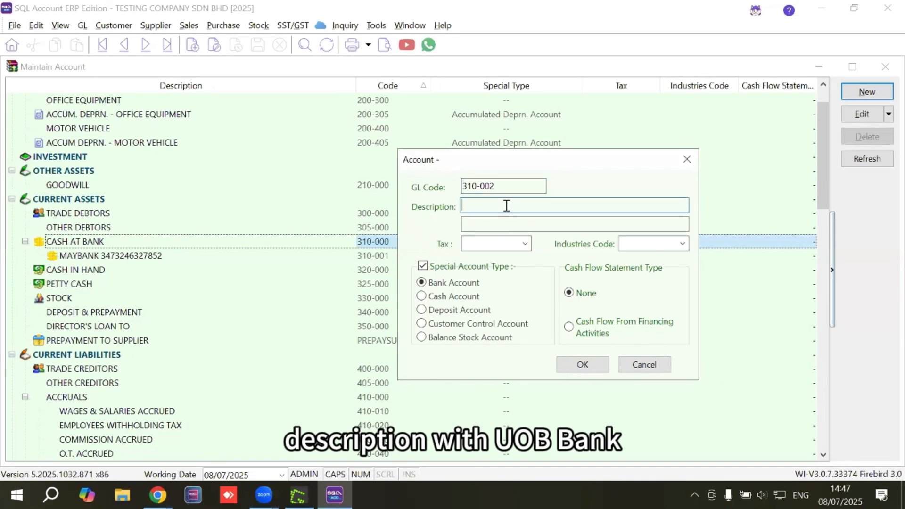
text(UOB BANK )
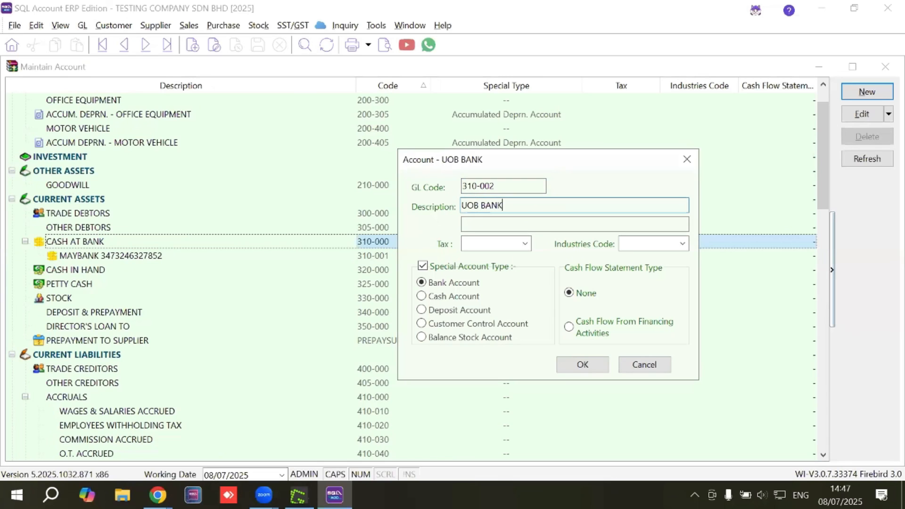
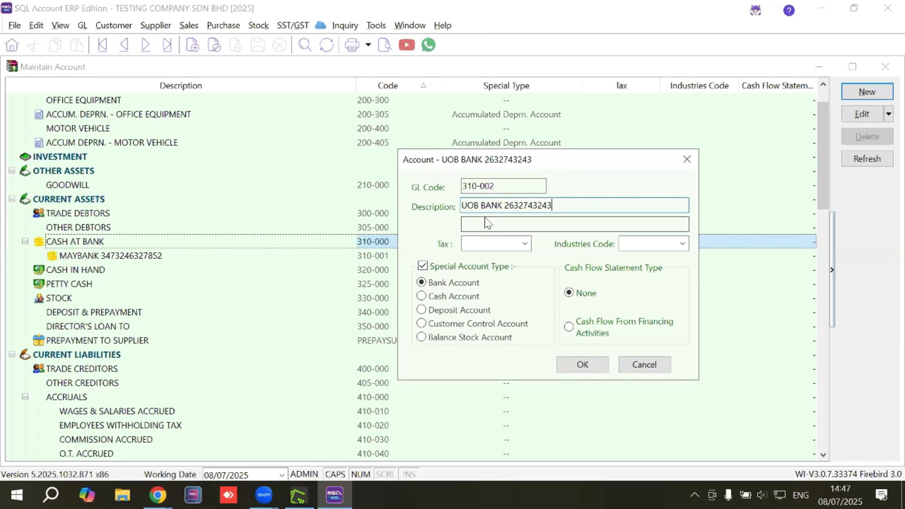
click(583, 365)
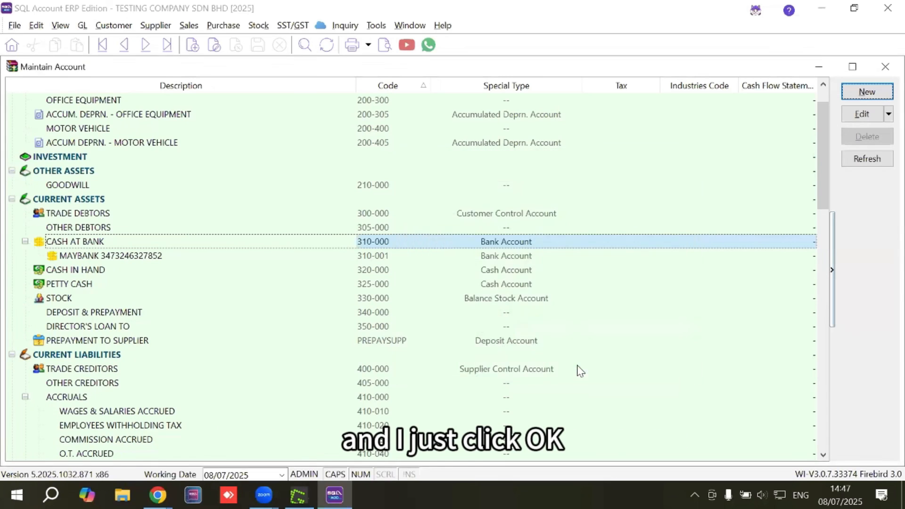
click(138, 272)
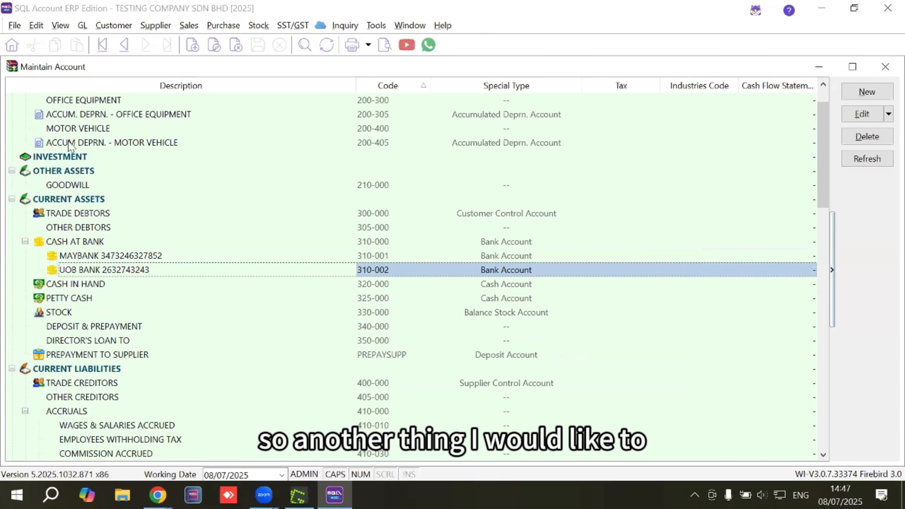
Open the REVENUE account in the REVENUE category for editing and set its GL code to 500-001
scroll(194, 219, down, 2)
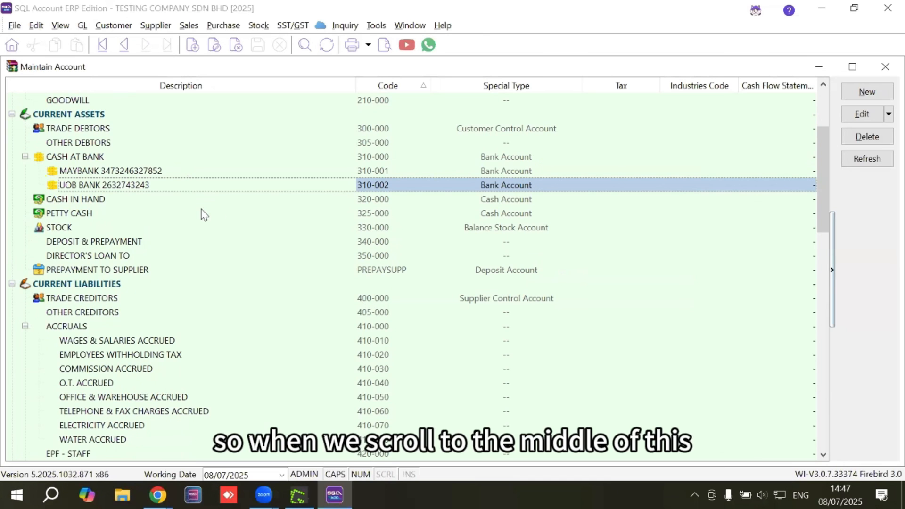
scroll(226, 211, down, 7)
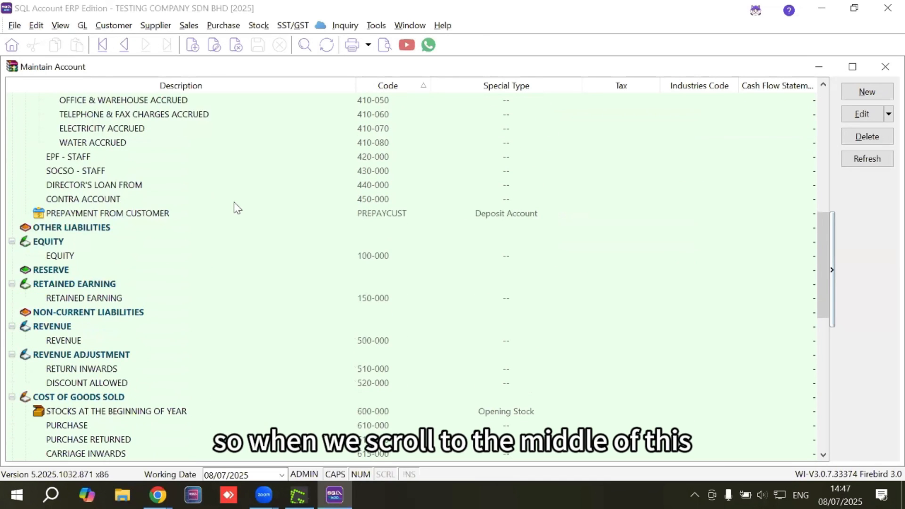
scroll(83, 267, down, 2)
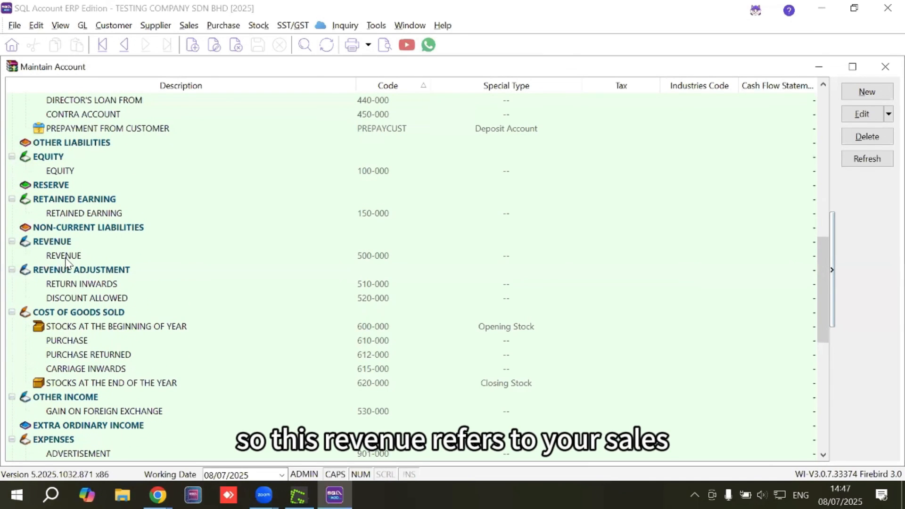
click(67, 257)
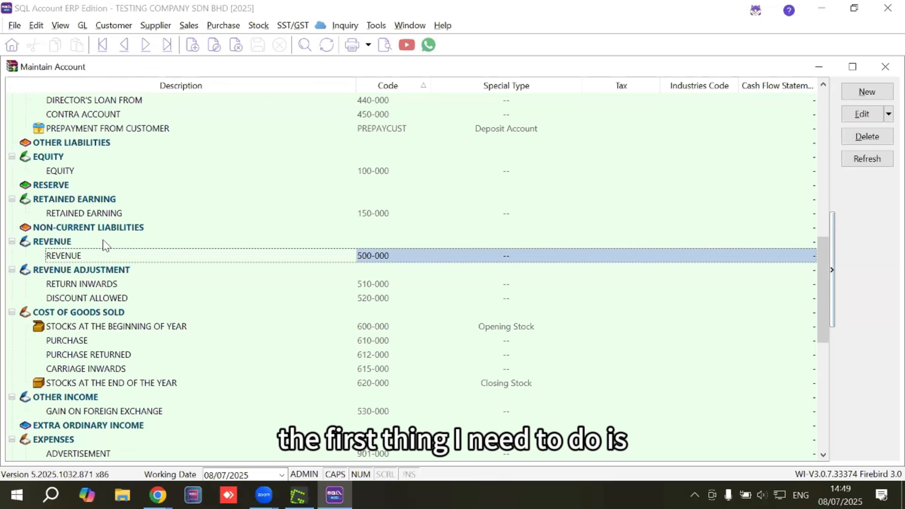
double_click(60, 256)
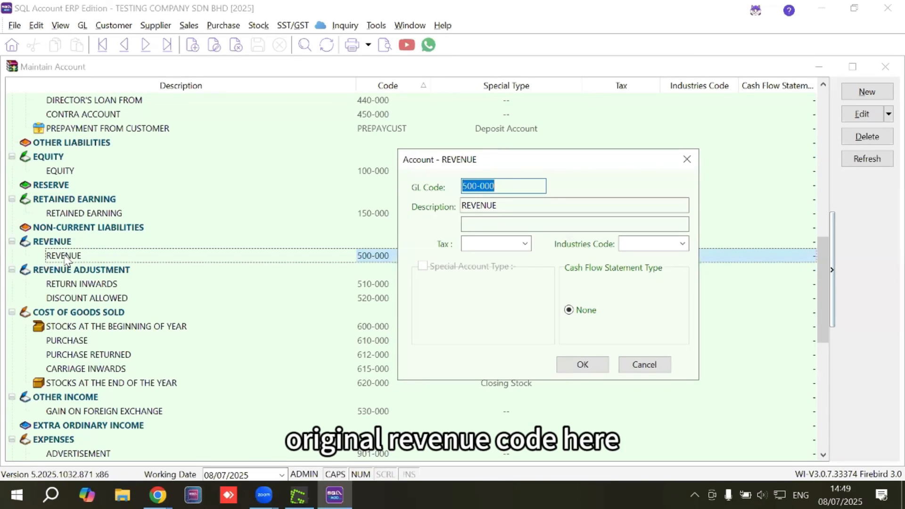
click(495, 186)
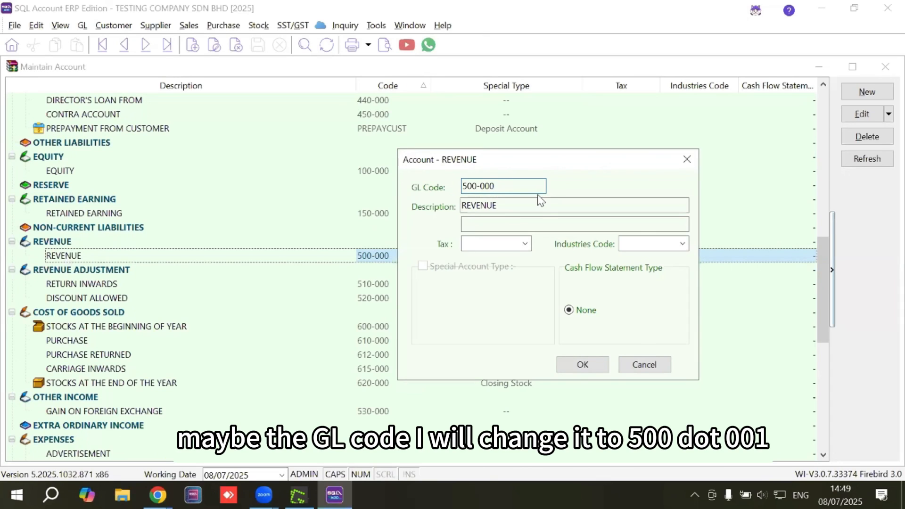
key(BackSpace)
text(1)
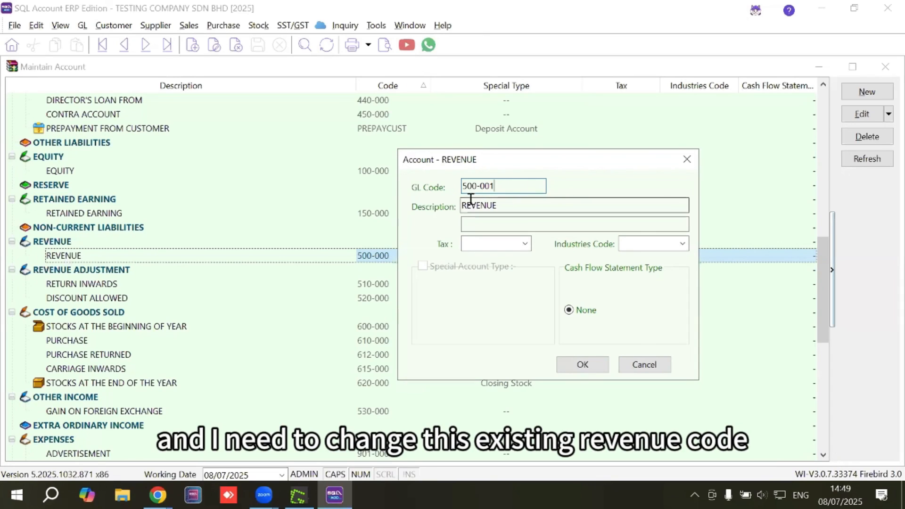
Change the account's description to REVENUE - PHYSICAL GOODS, save it and accept changing the account that has transactions
click(491, 205)
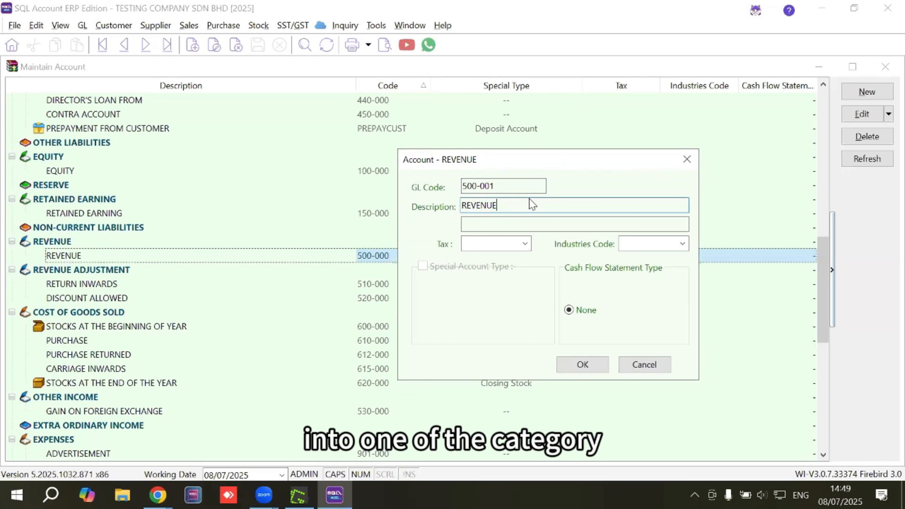
text(- )
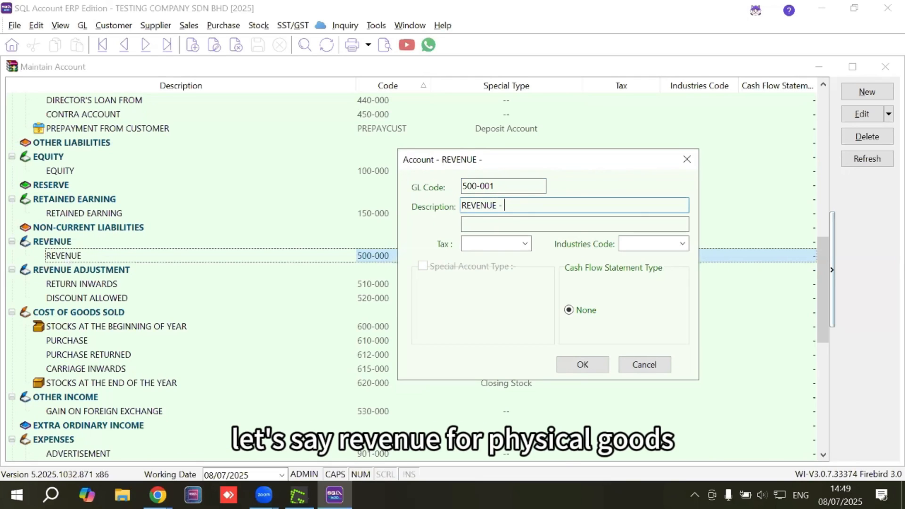
text(PHYSICAL )
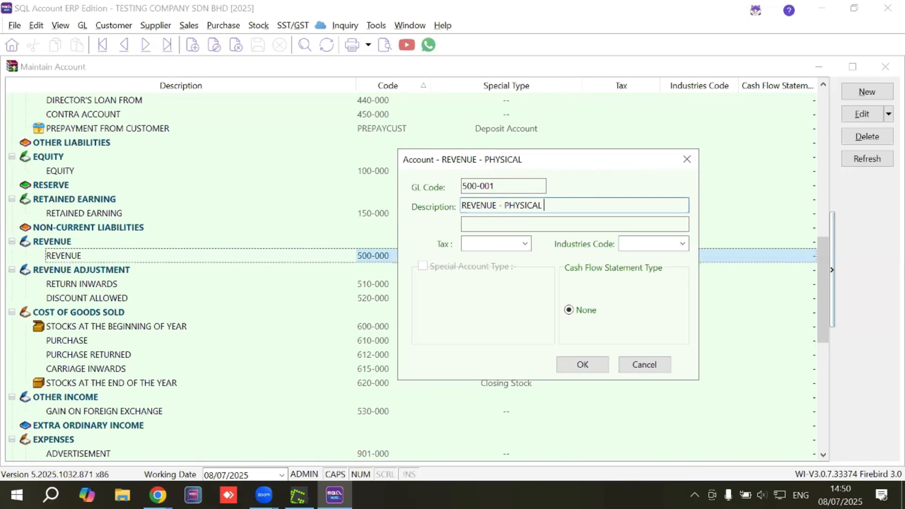
text(GOODS)
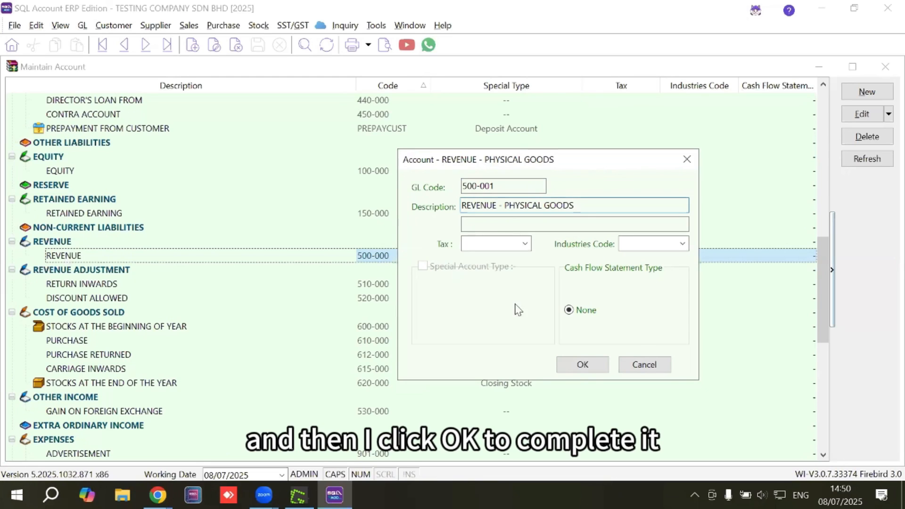
click(579, 364)
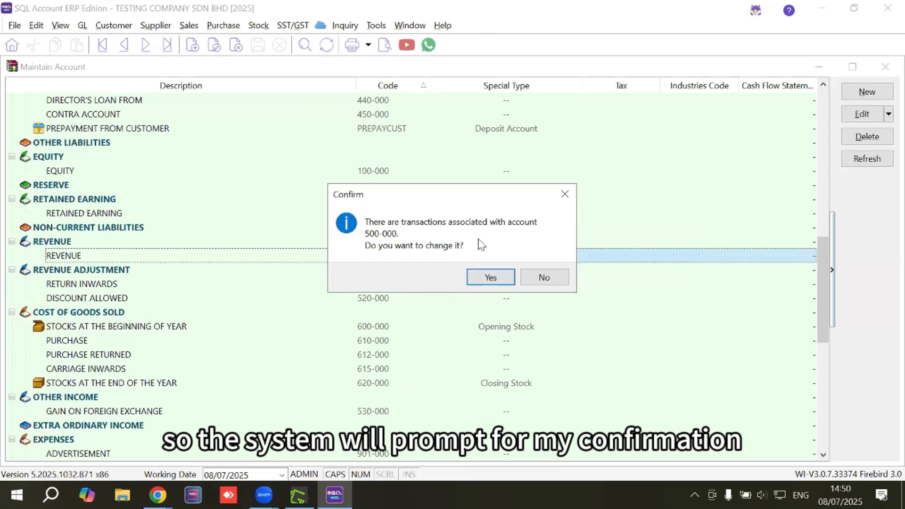
click(487, 278)
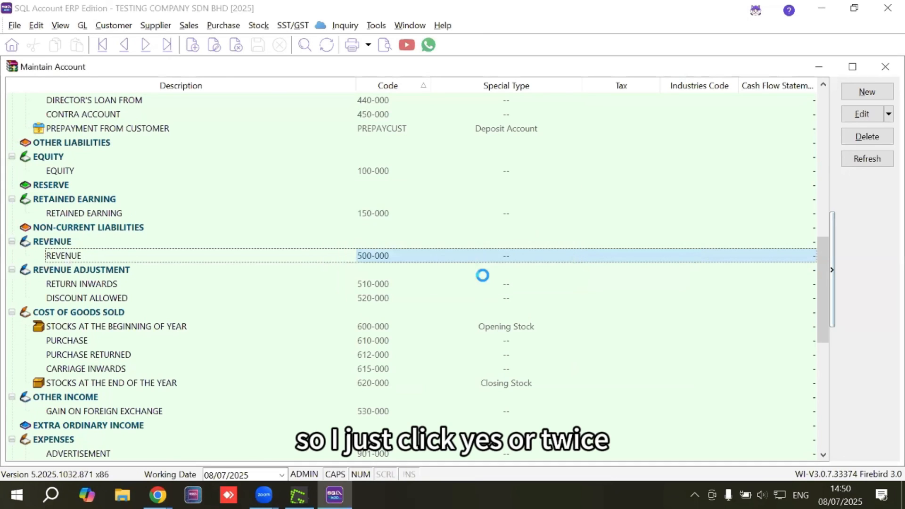
click(488, 278)
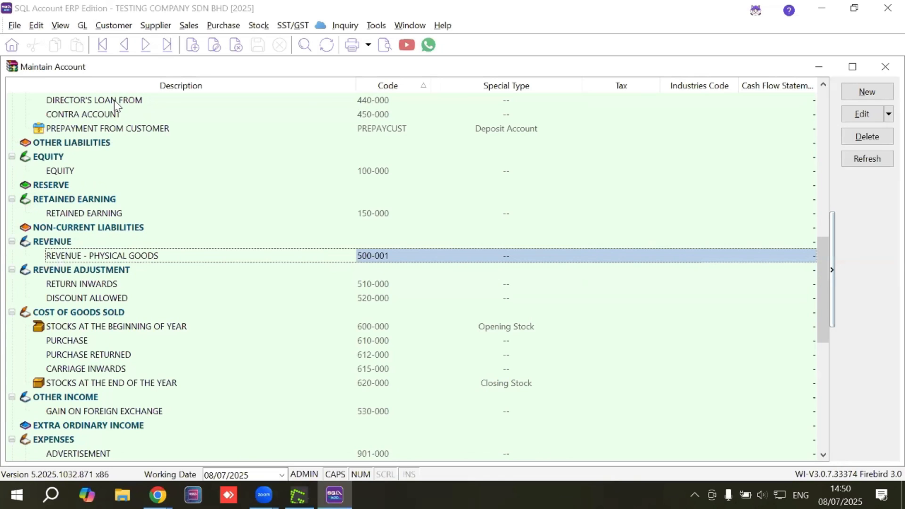
Add a new account under the REVENUE category with GL code 500-002 and description REVENUE - SERVICES
click(42, 242)
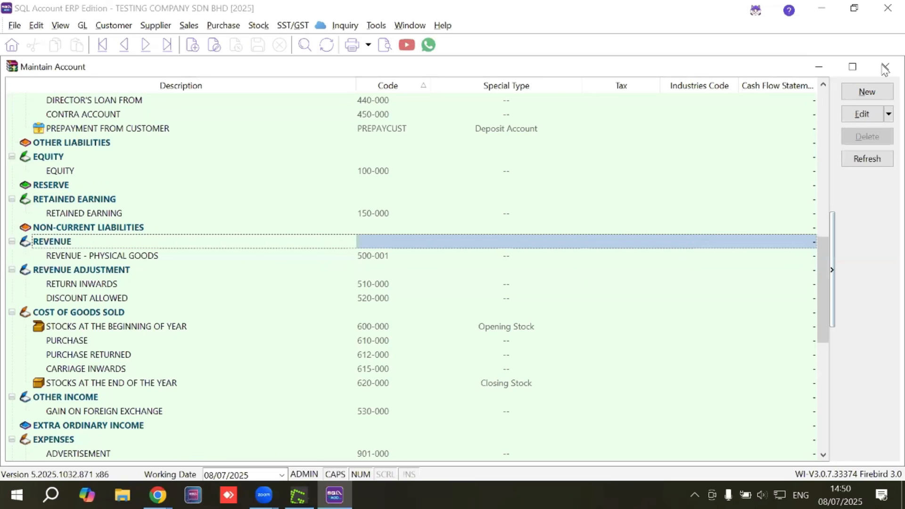
click(871, 94)
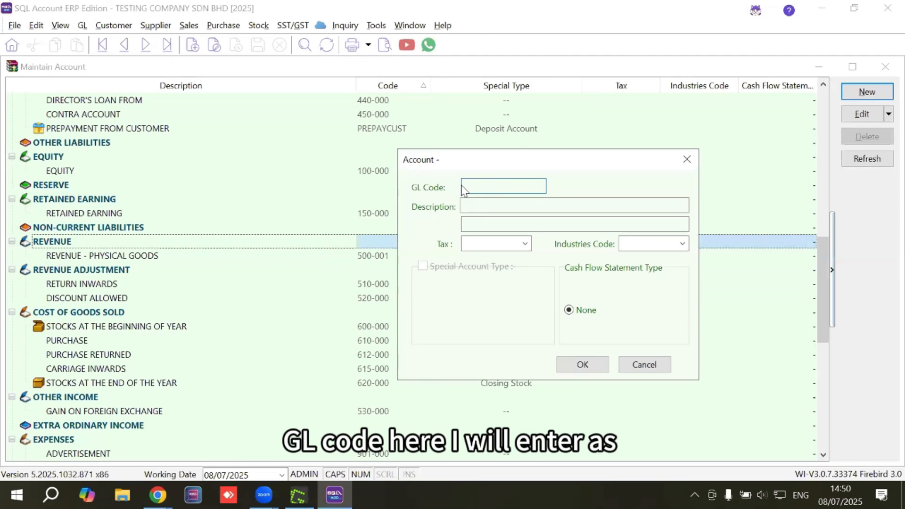
text(500)
key(BackSpace)
key(BackSpace)
text(0)
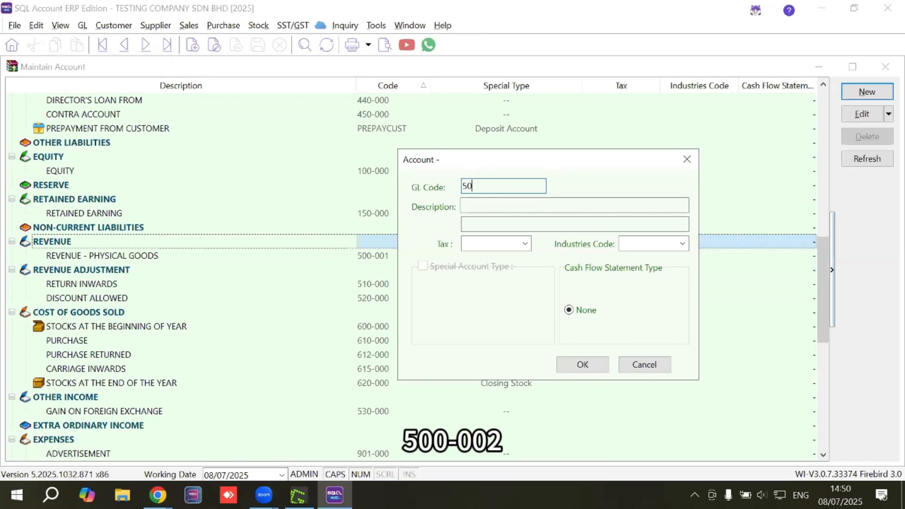
text(0-002)
click(465, 206)
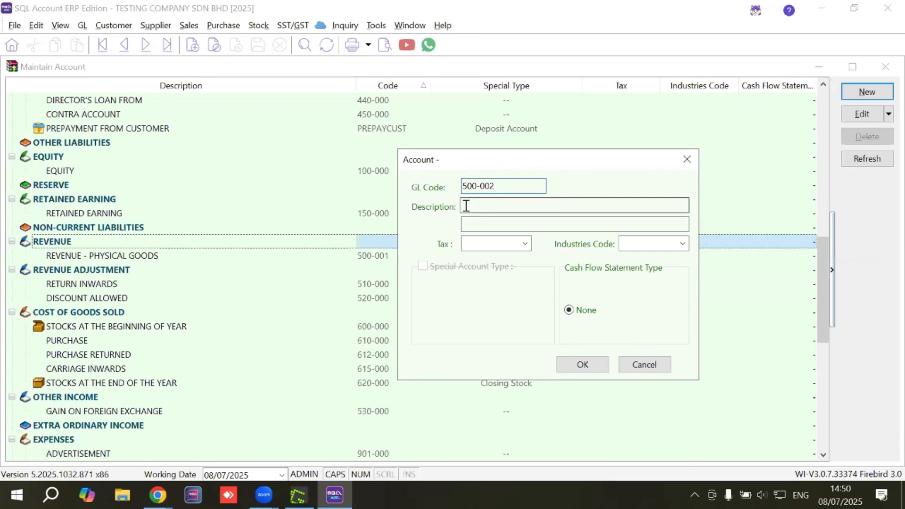
text(REVENUE)
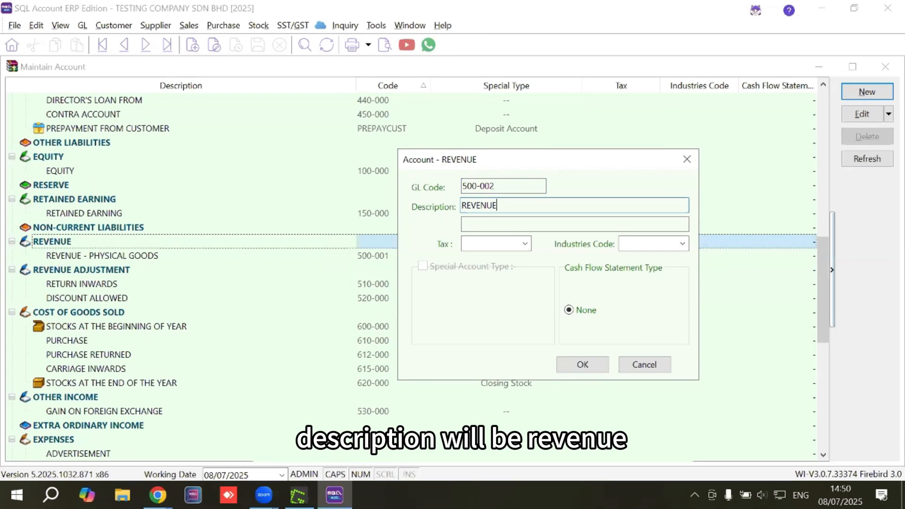
text( - SERVICES)
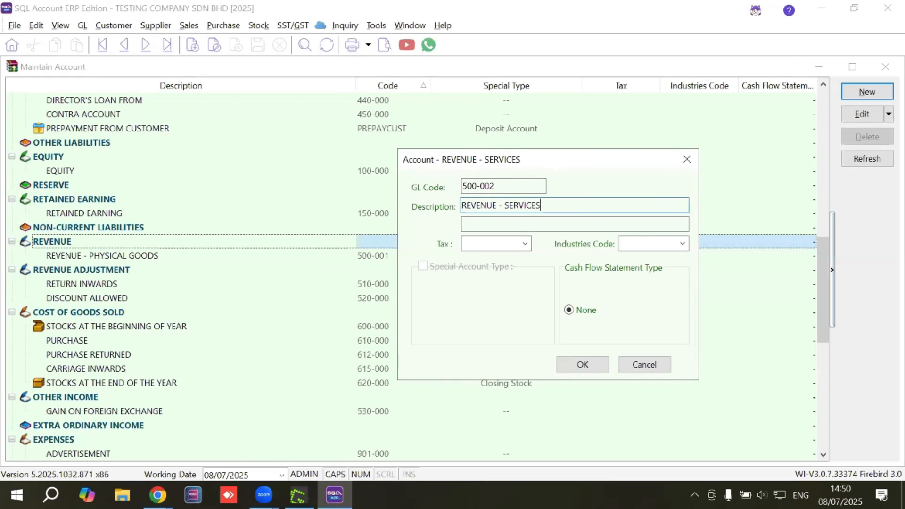
click(581, 367)
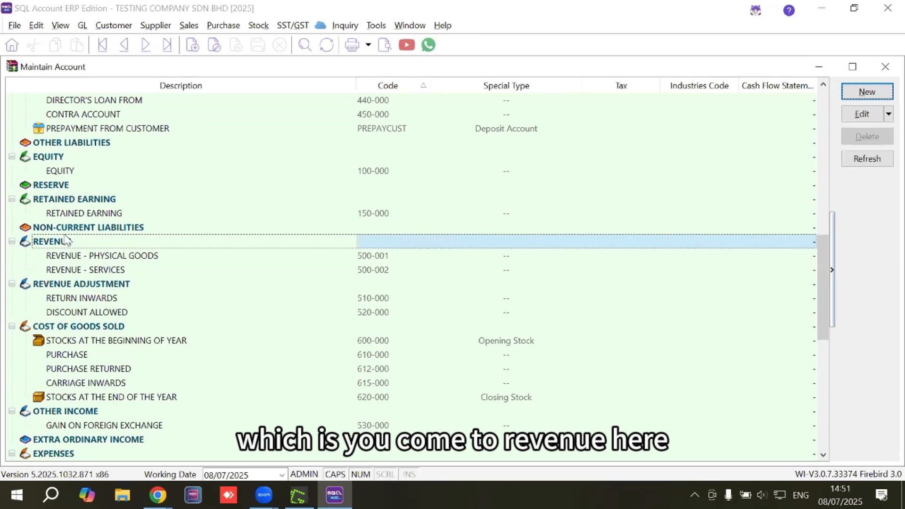
Add another account under the REVENUE category with GL code 500-000 and description REVENUE
click(861, 94)
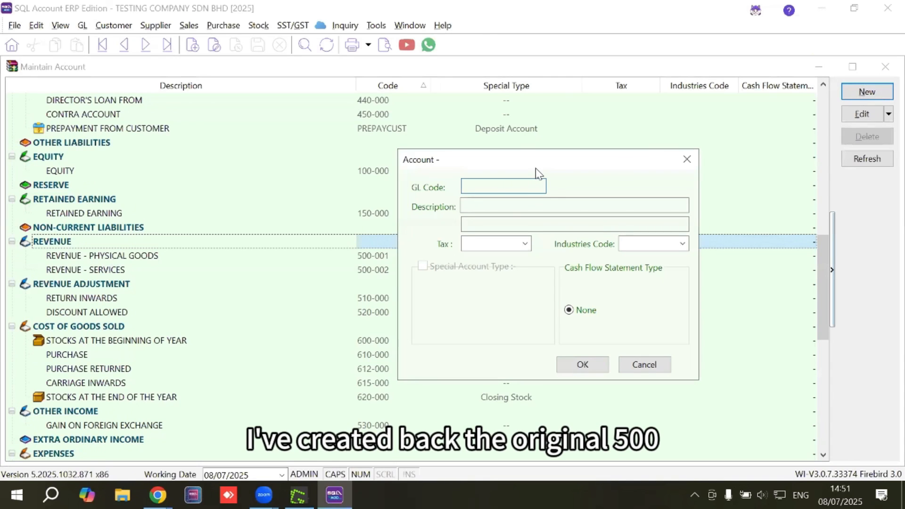
text(500-000)
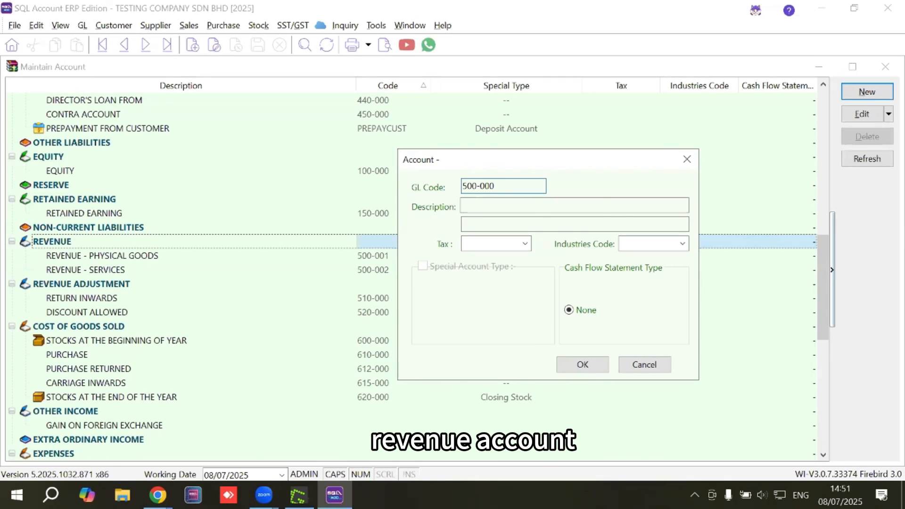
click(499, 204)
text(RE)
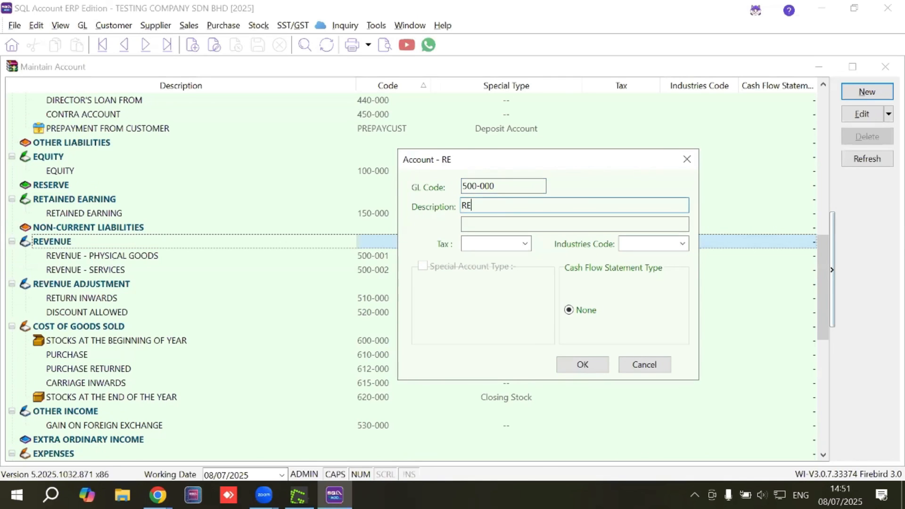
text(VENUE)
click(582, 363)
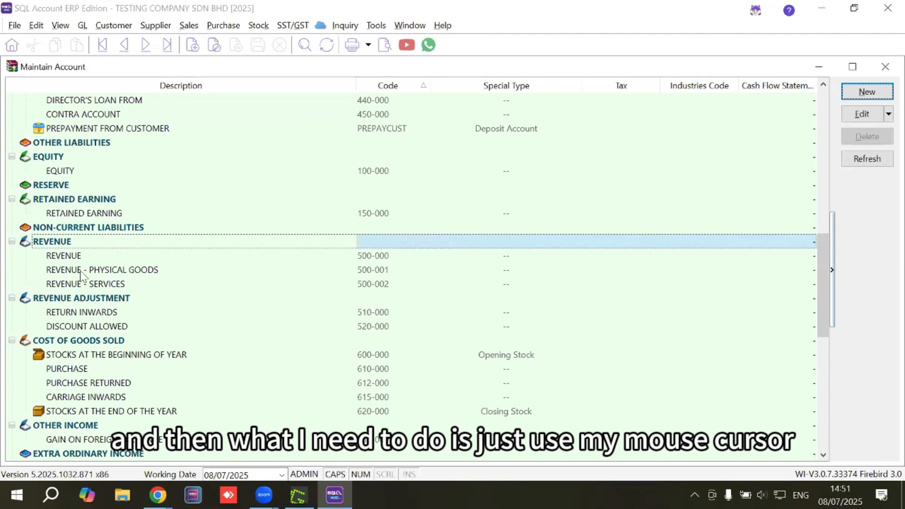
Move REVENUE - PHYSICAL GOODS and REVENUE - SERVICES under the 500-000 REVENUE account as sub-accounts
click(106, 272)
drag(106, 272, 61, 249)
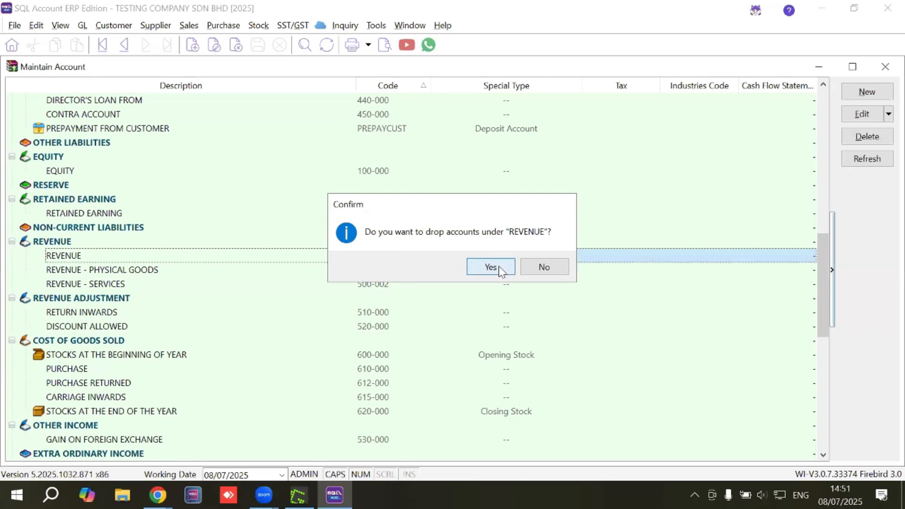
click(487, 264)
drag(88, 287, 280, 256)
click(494, 265)
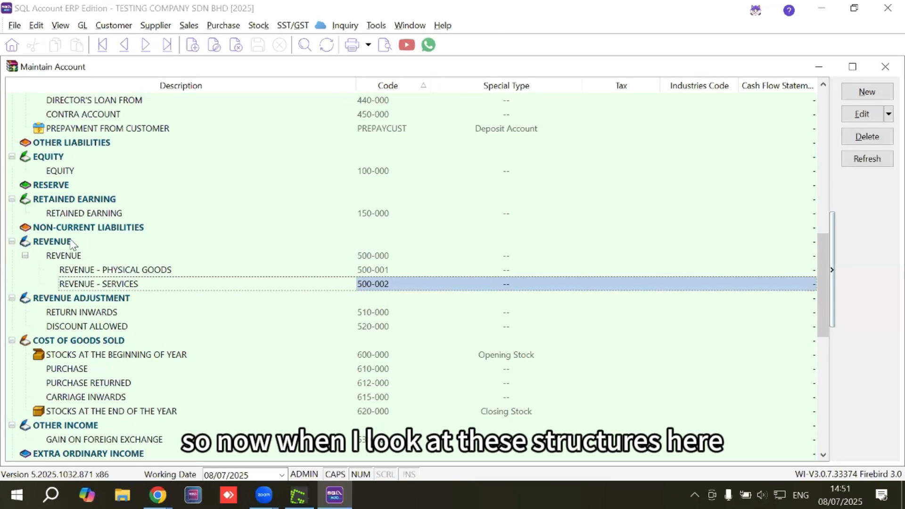
Examine the 500-000 REVENUE parent account with its physical goods and services sub-accounts, and collapse the parent
click(60, 259)
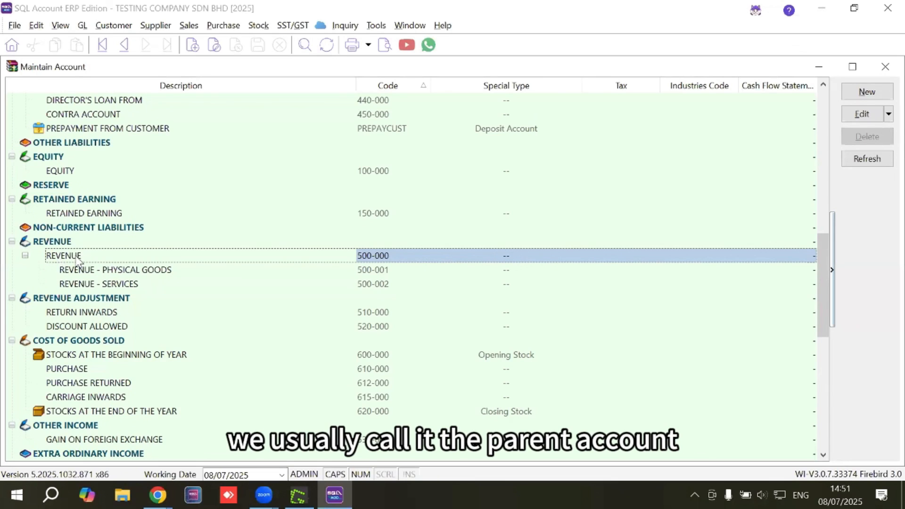
click(80, 272)
click(83, 284)
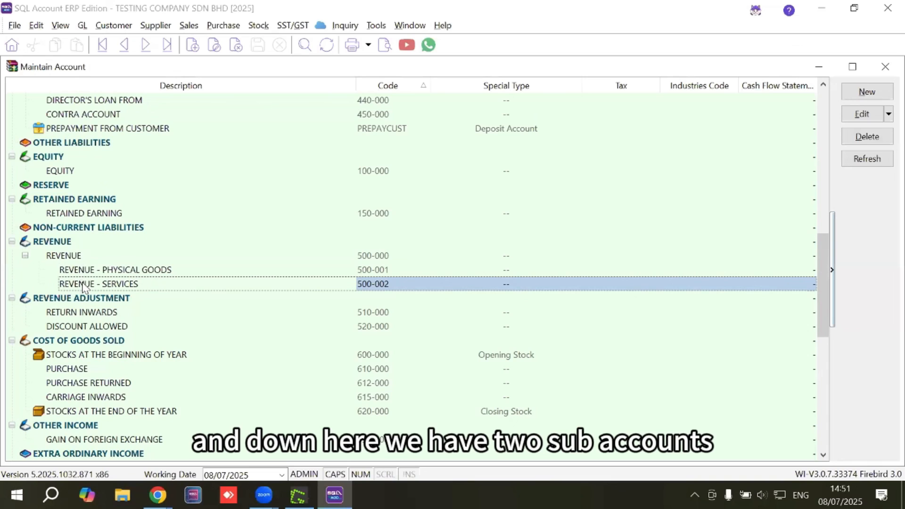
click(99, 271)
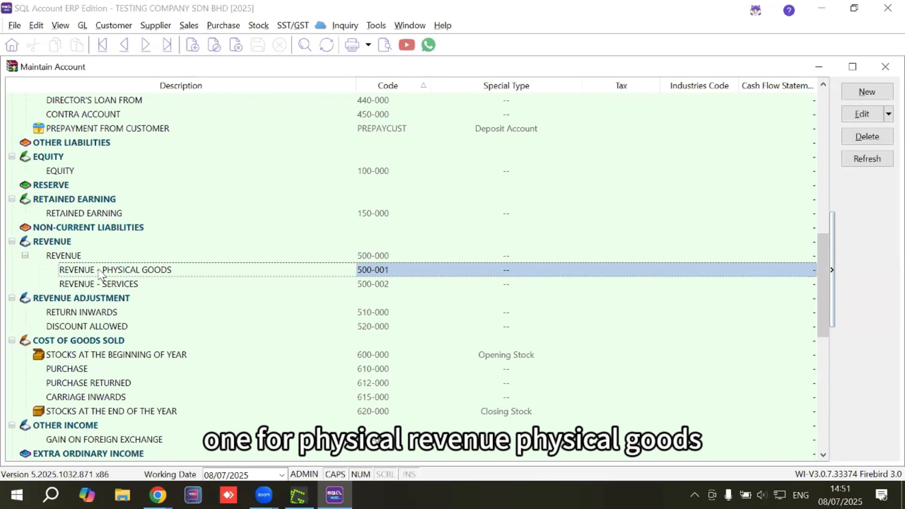
click(99, 285)
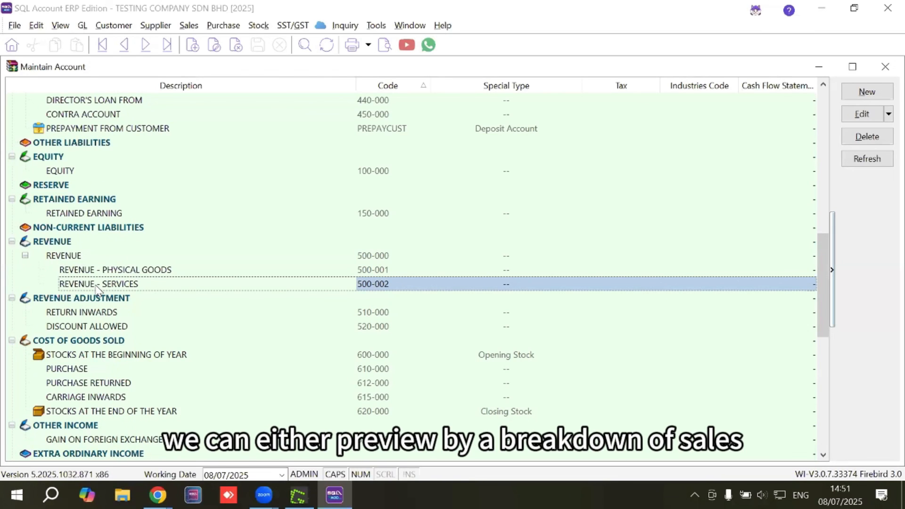
click(117, 272)
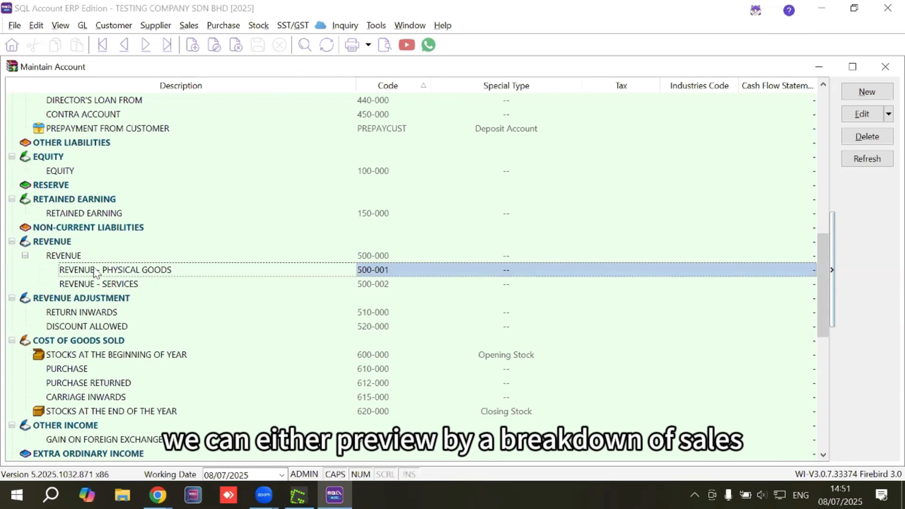
click(30, 257)
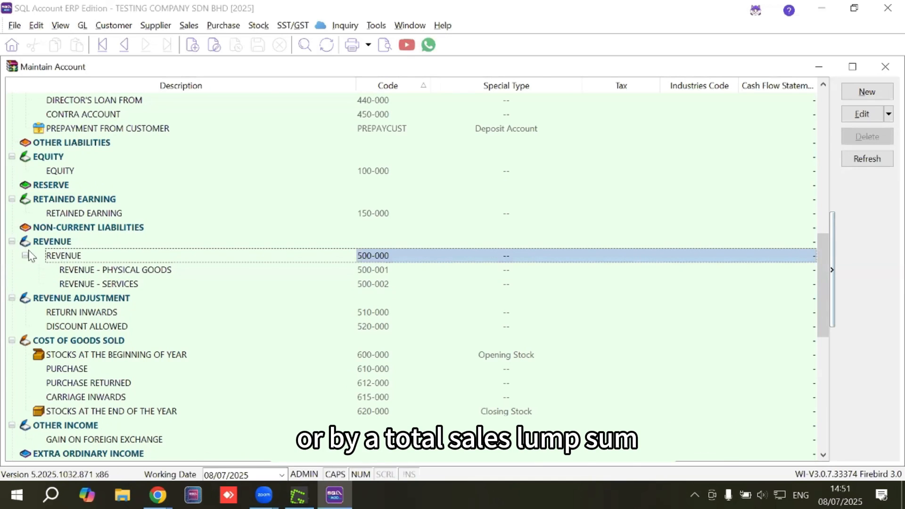
click(25, 255)
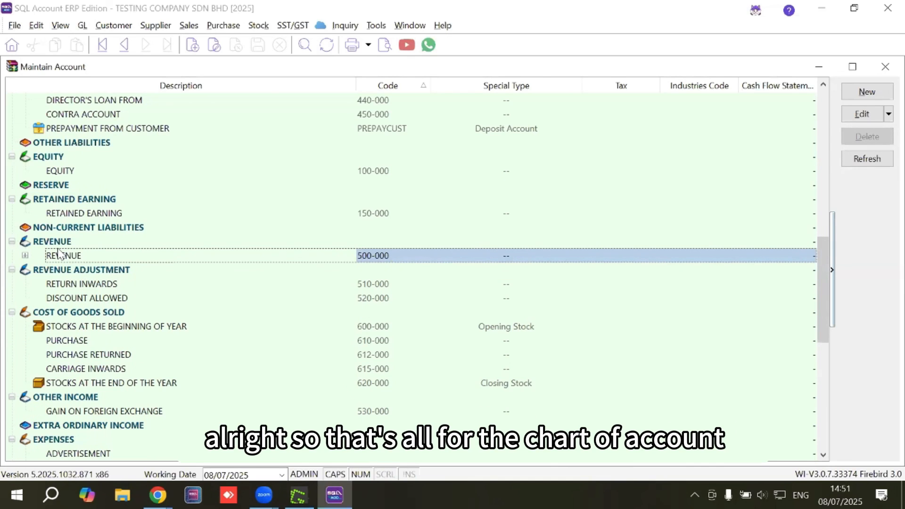